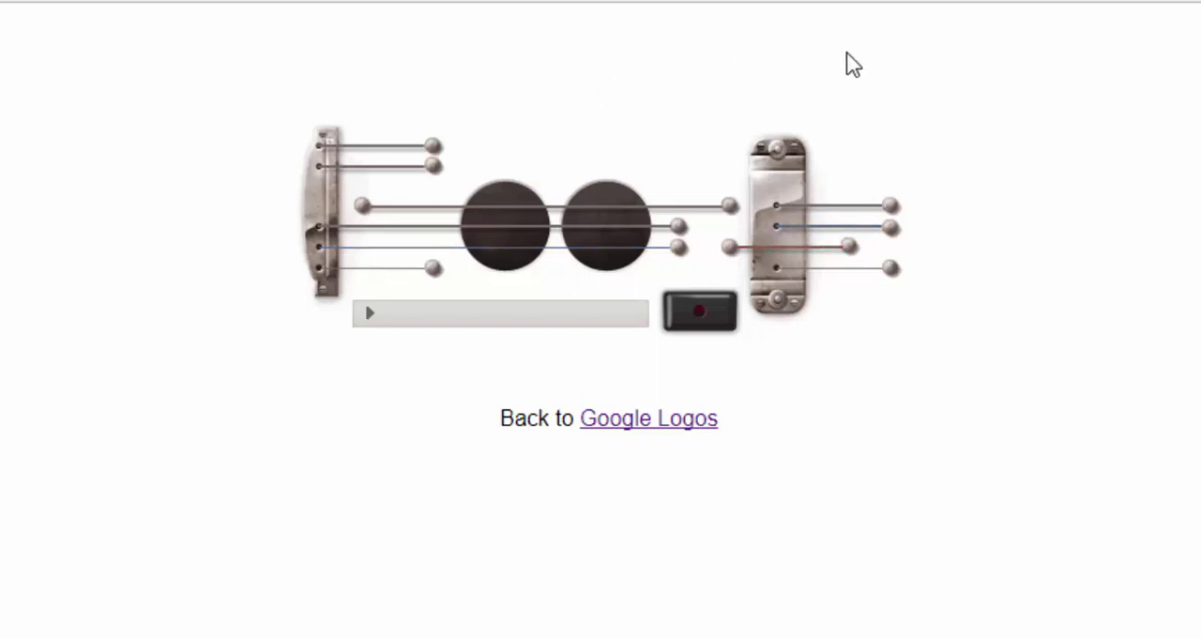
Start recording and play the opening phrase on strings H, S, G, L twice.
left_click(712, 325)
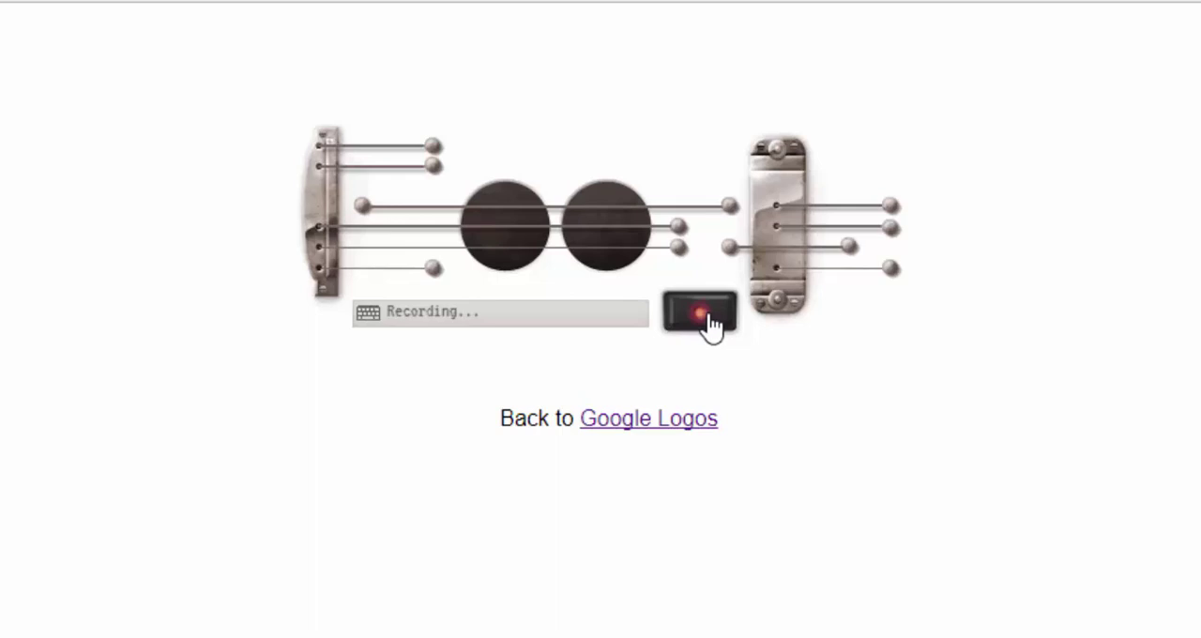
key("h")
key("s")
key("g")
key("l")
key("h")
key("s")
key("g")
key("l")
Finish the melody with the notes K, G, J, L, K.
key("k")
key("g")
key("j")
key("l")
key("k")
left_click(710, 324)
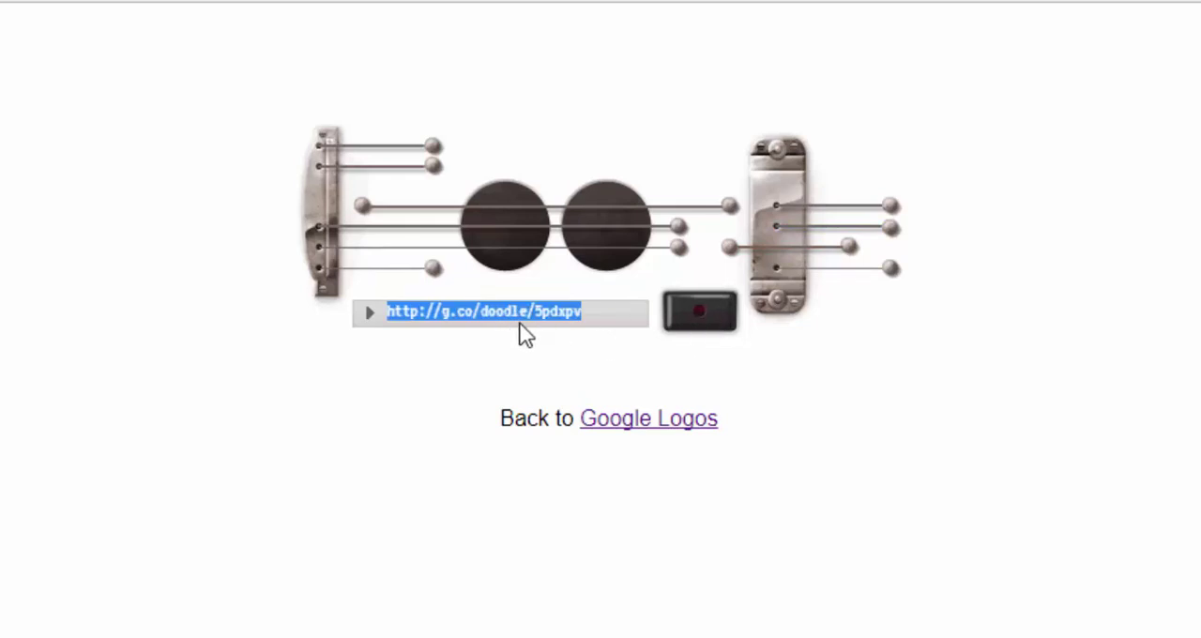
right_click(505, 314)
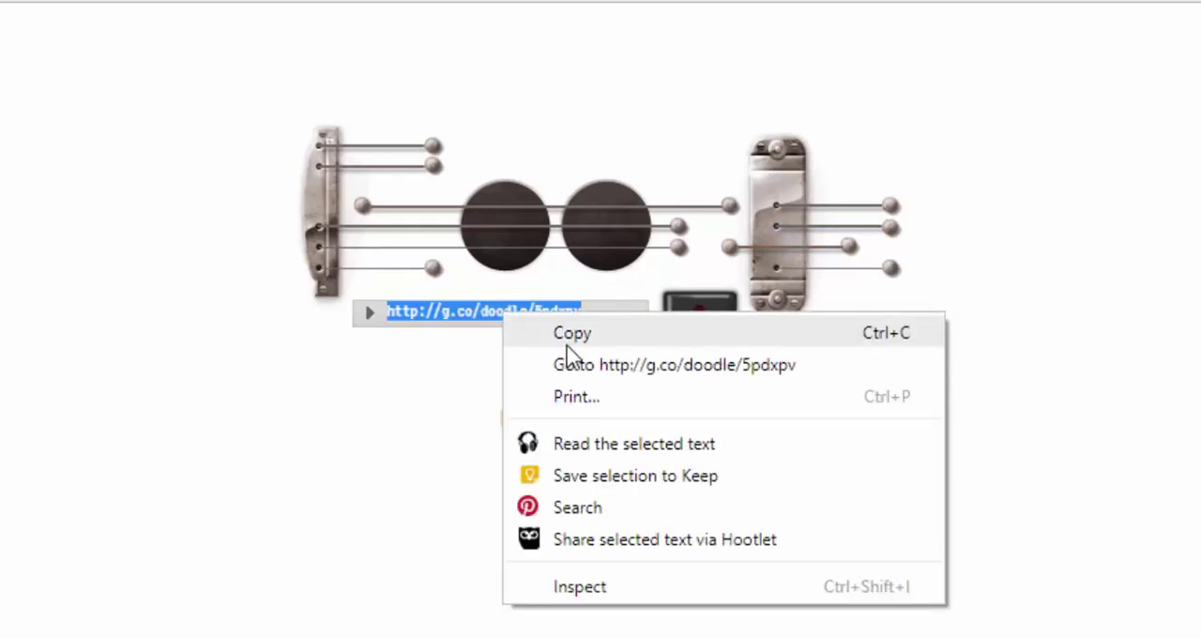
left_click(566, 342)
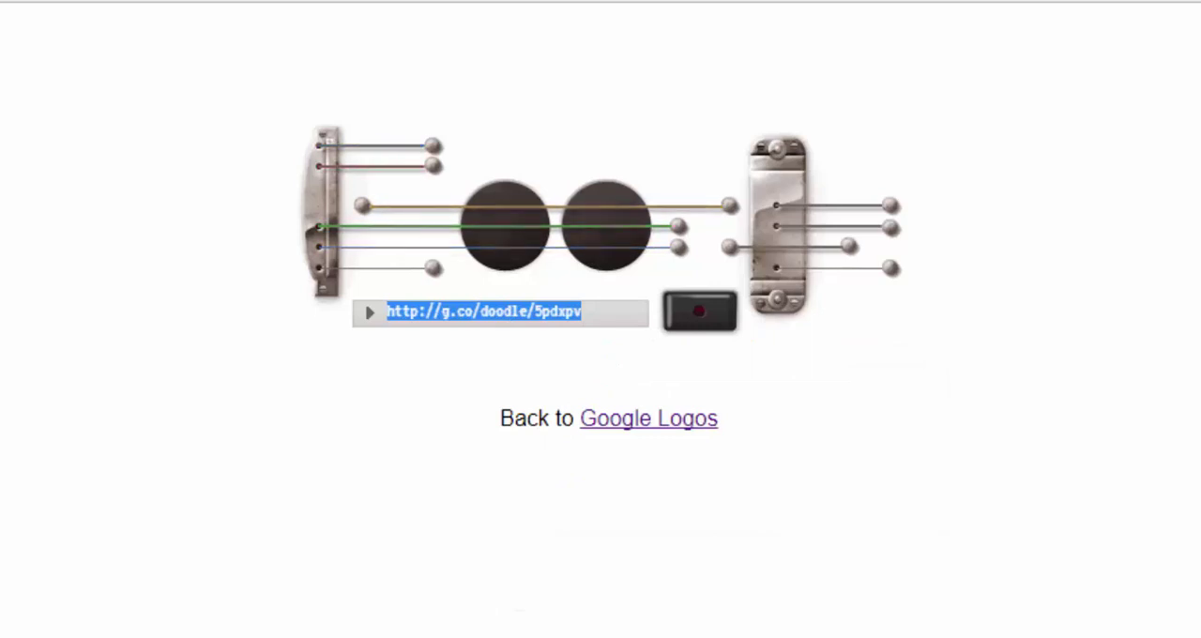